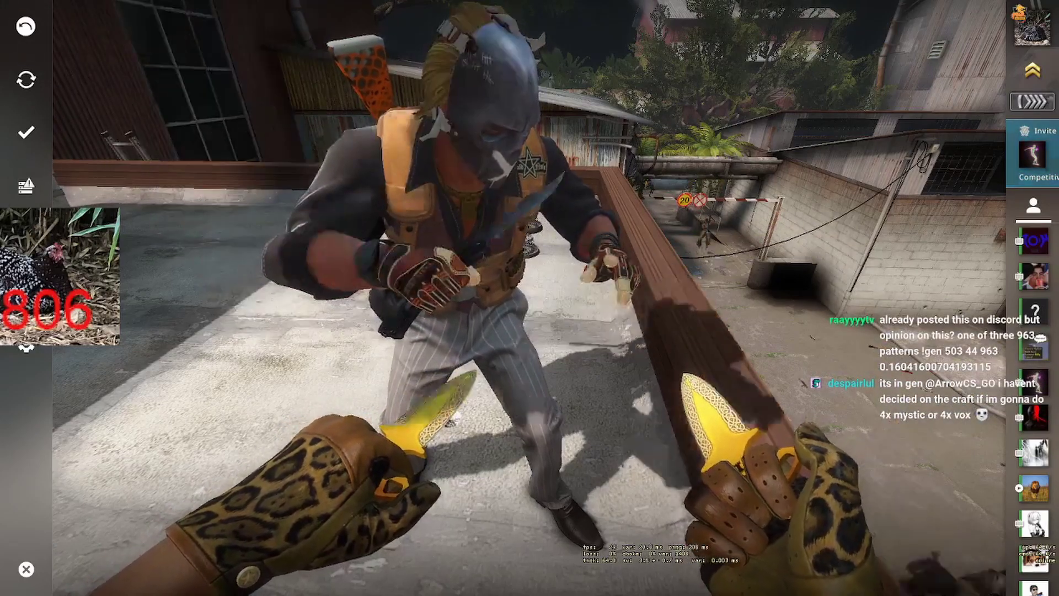
- Open the Steam inventory and bring up the Desert Eagle | Cobalt Disruption's Inspect in Game link options
{"action": "key", "text": "alt+Tab"}
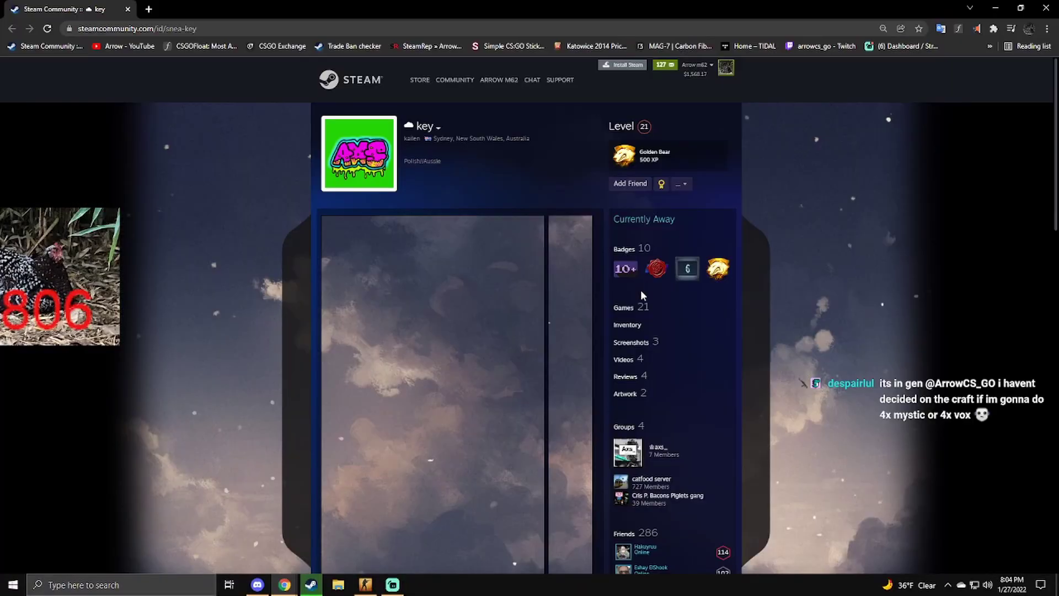
{"action": "scroll", "coordinate": [642, 294], "scroll_direction": "down", "scroll_amount": 3}
{"action": "left_click", "coordinate": [630, 182]}
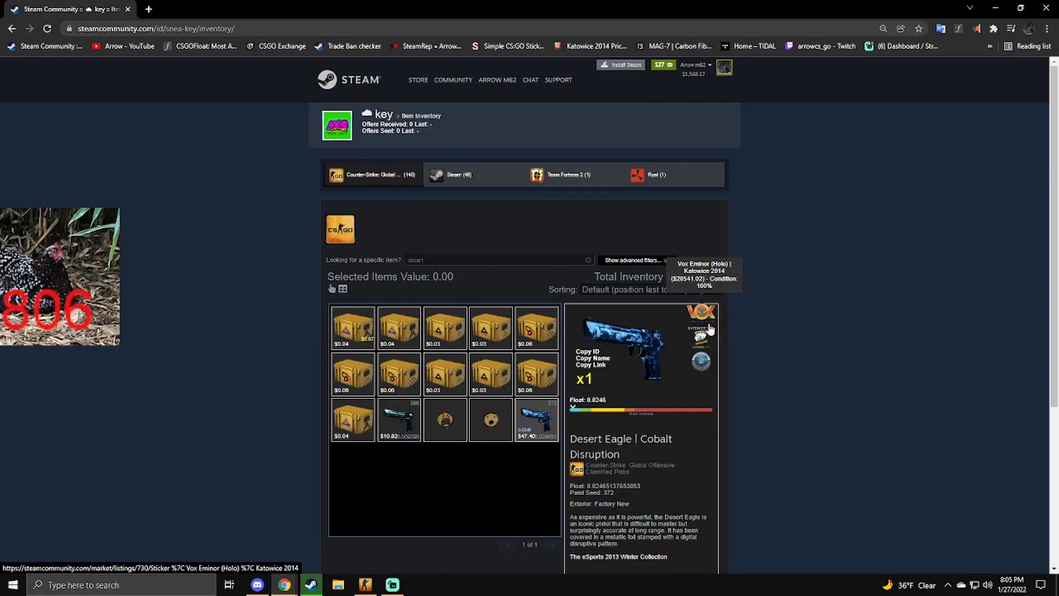
{"action": "scroll", "coordinate": [708, 331], "scroll_direction": "down", "scroll_amount": 4}
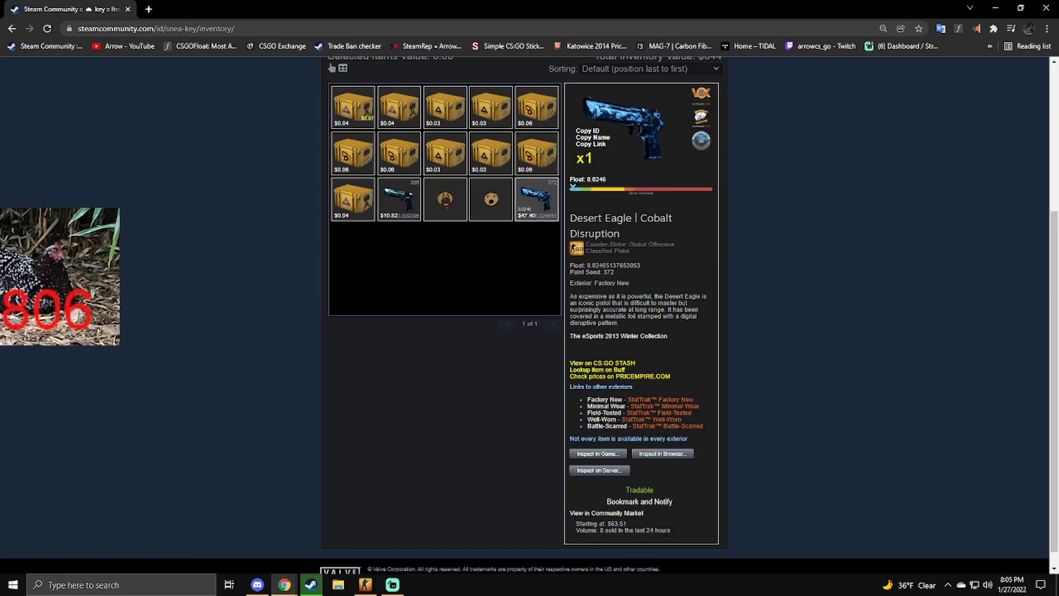
{"action": "scroll", "coordinate": [668, 505], "scroll_direction": "down", "scroll_amount": 1}
{"action": "right_click", "coordinate": [613, 439]}
- Copy the Desert Eagle inspect link and paste it into the CS:GO chat box
{"action": "left_click", "coordinate": [657, 504]}
{"action": "left_click", "coordinate": [365, 585]}
{"action": "key", "text": "ctrl+v"}
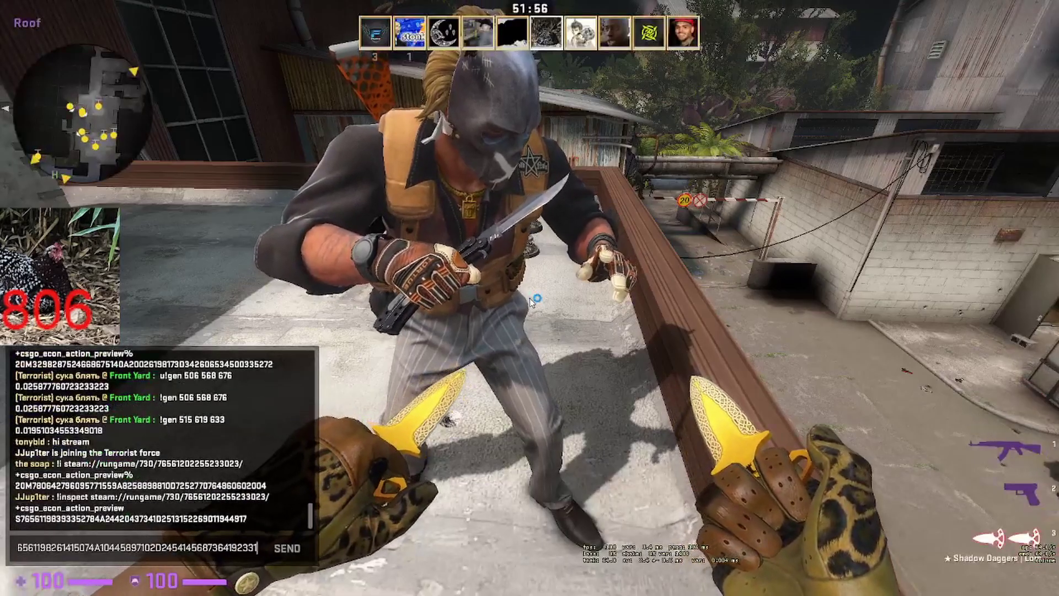
- Send the inspect link, then draw and inspect the stickered Cobalt Disruption Desert Eagle
{"action": "key", "text": "Return"}
{"action": "key", "text": "2"}
{"action": "key", "text": "f"}
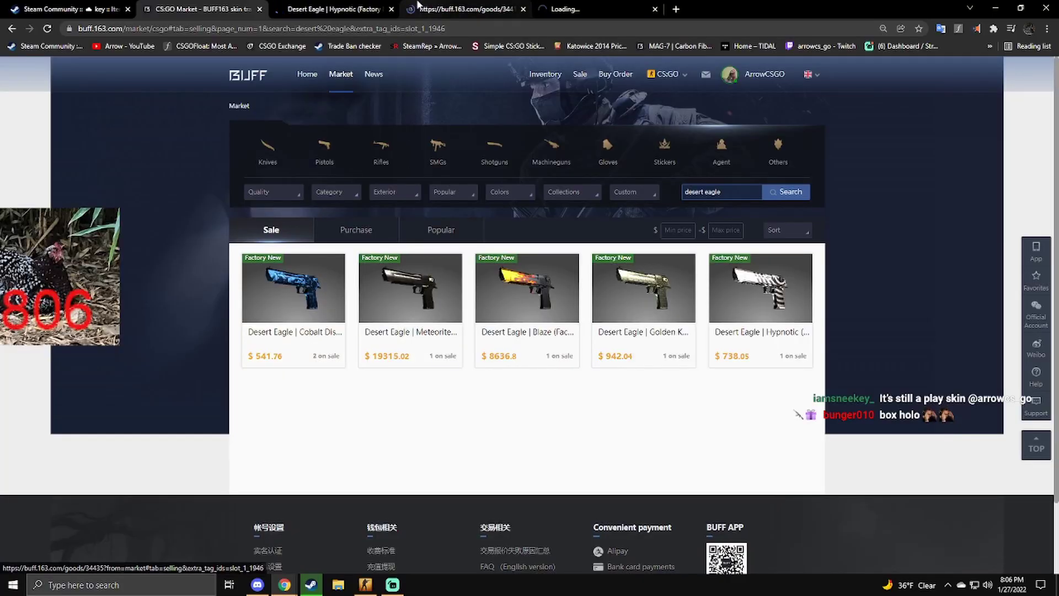
- Review BUFF163's Factory New Cobalt Disruption listings (¥3450, ¥19871), then return to the game
{"action": "key", "text": "ctrl+Tab"}
{"action": "key", "text": "ctrl+Tab"}
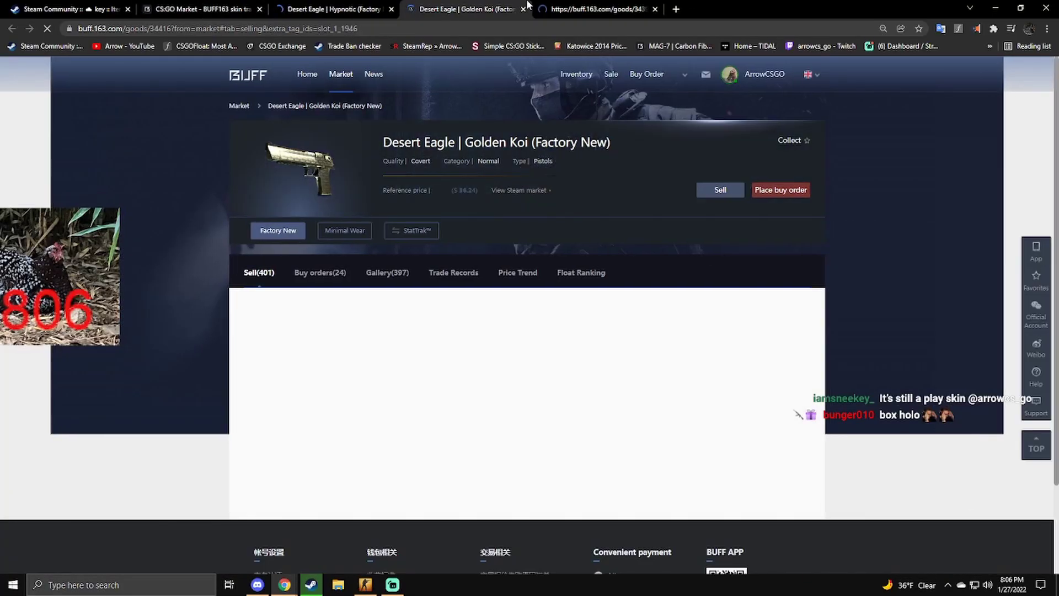
{"action": "key", "text": "ctrl+Tab"}
{"action": "double_click", "coordinate": [584, 365]}
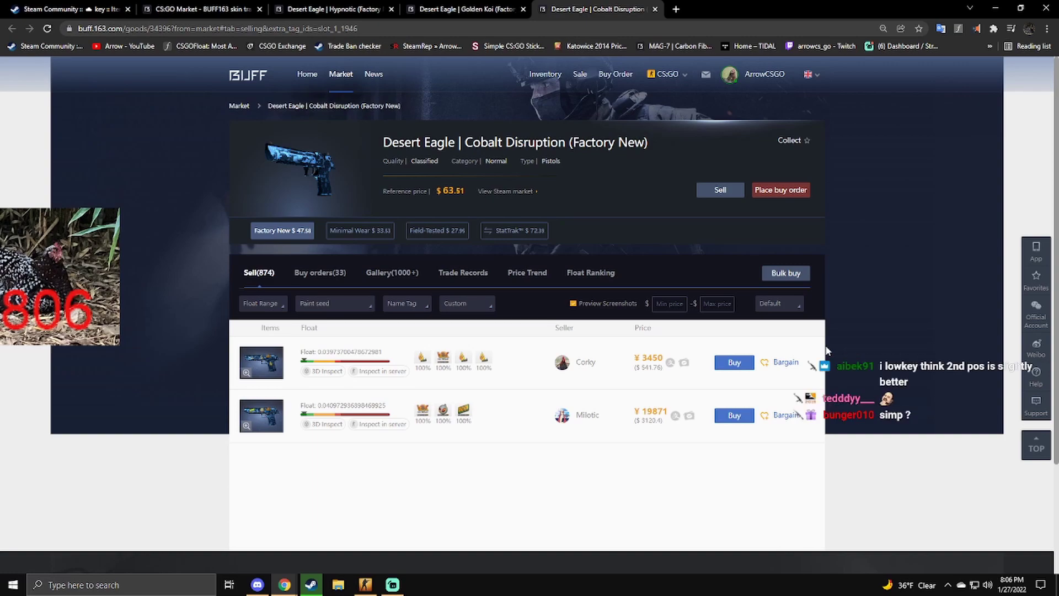
{"action": "key", "text": "alt+Tab"}
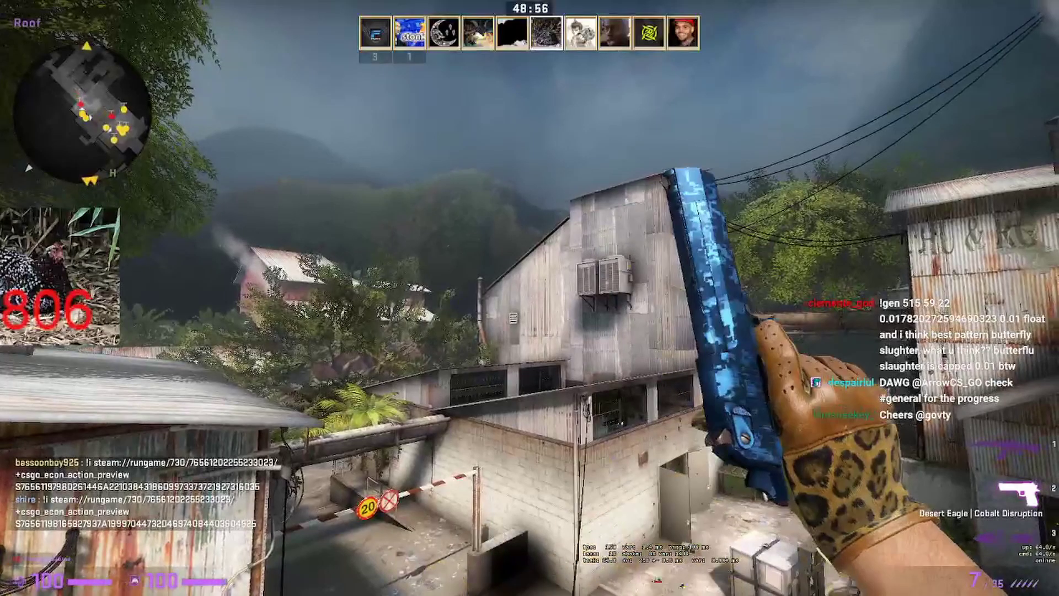